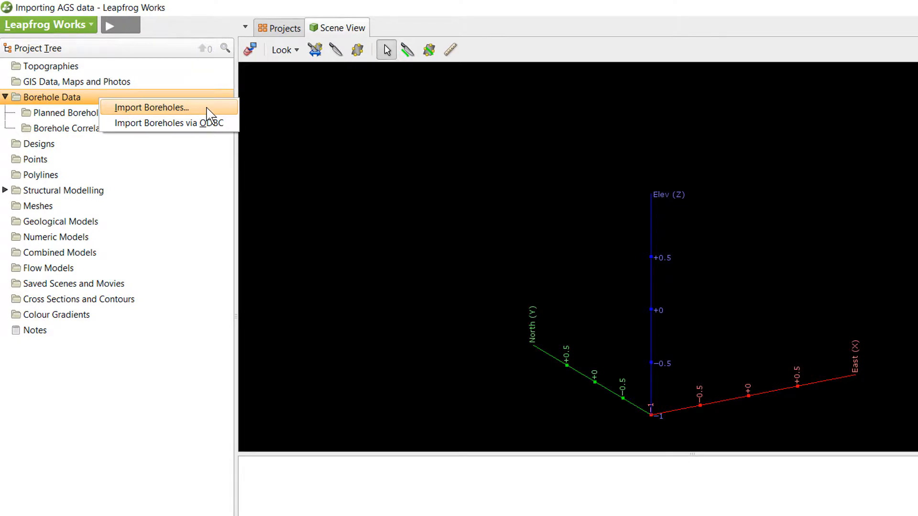
# Step: Start a borehole import using 456456.ags as the collar file and proceed to its data
pyautogui.click(206, 109)
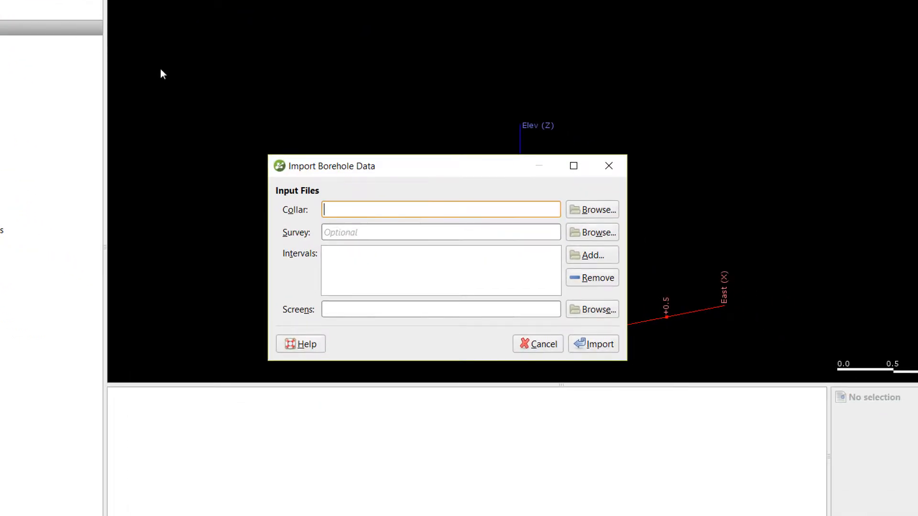
pyautogui.click(616, 211)
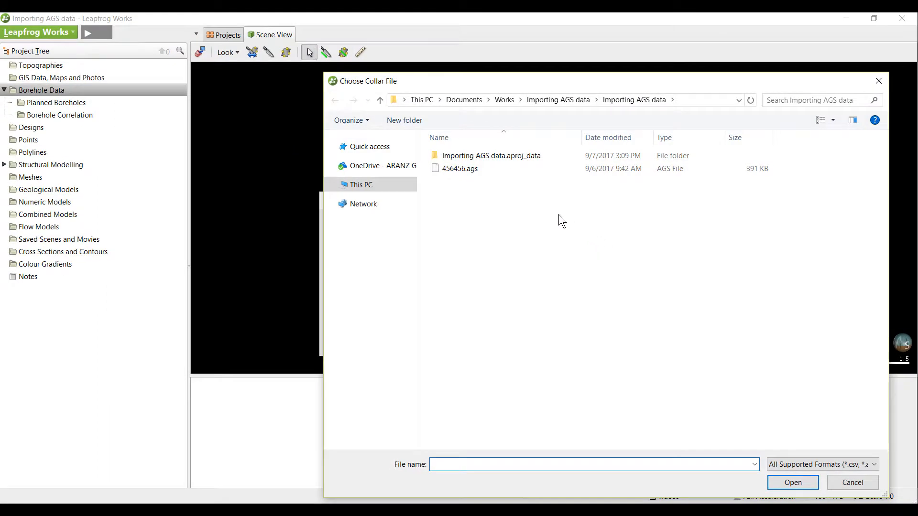
pyautogui.click(486, 167)
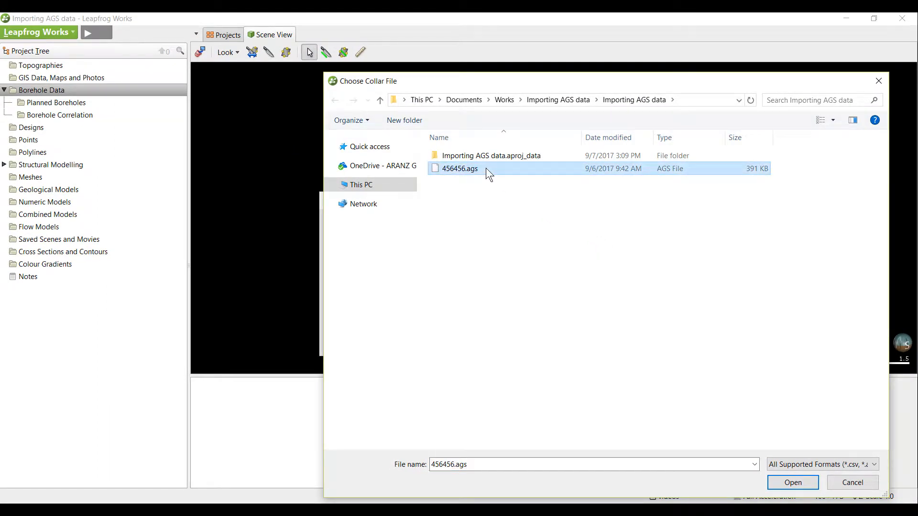
pyautogui.click(793, 482)
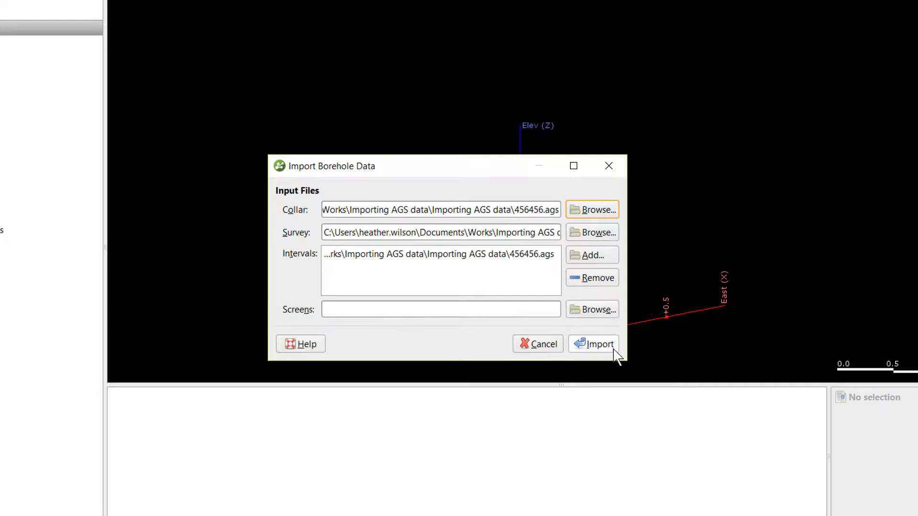
pyautogui.click(594, 344)
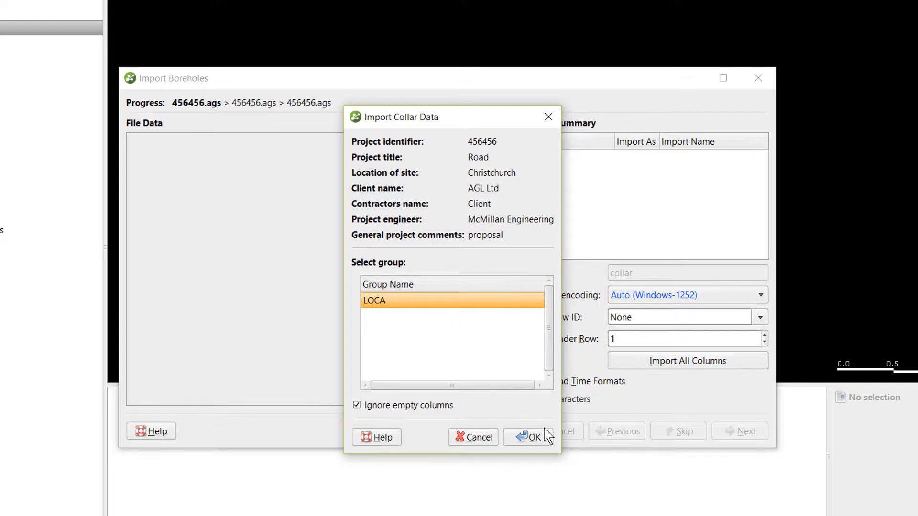
# Step: Load the LOCA group as collar data, import its Project_ID column as Category, and continue to the survey data
pyautogui.click(533, 438)
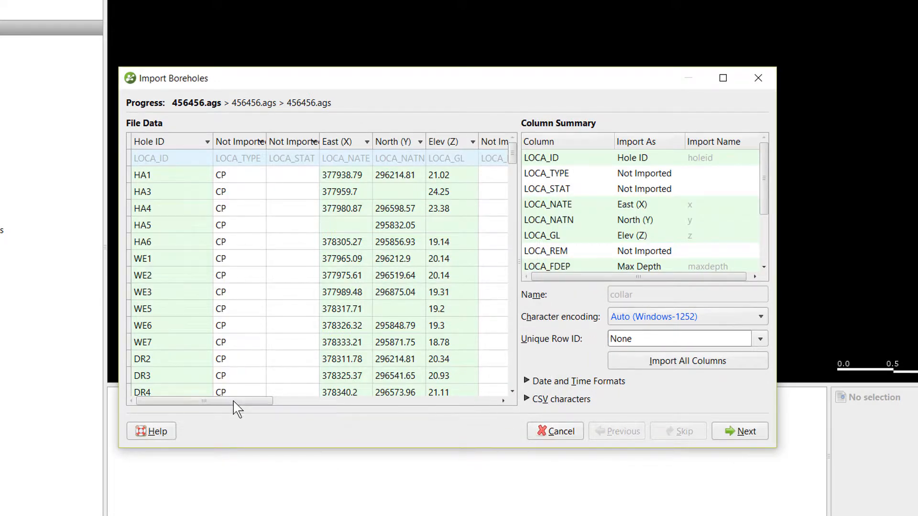
pyautogui.moveTo(233, 401); pyautogui.dragTo(462, 428)
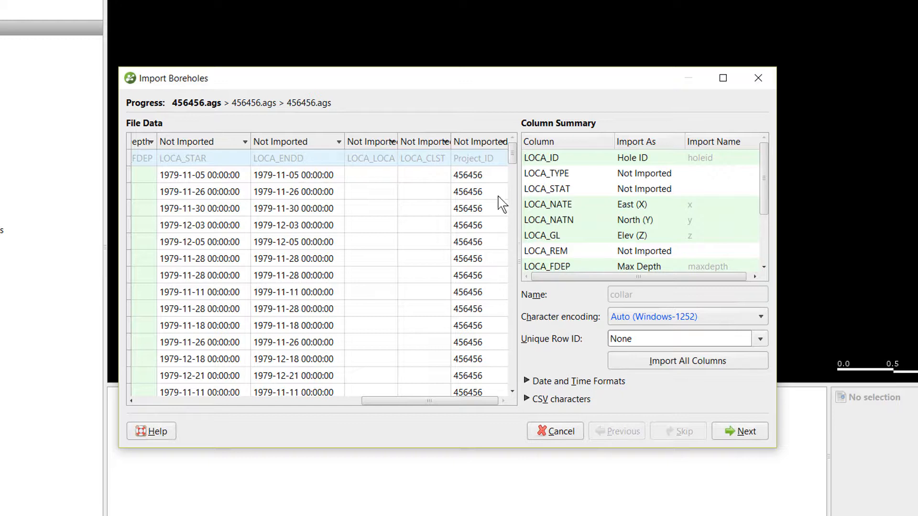
pyautogui.click(485, 142)
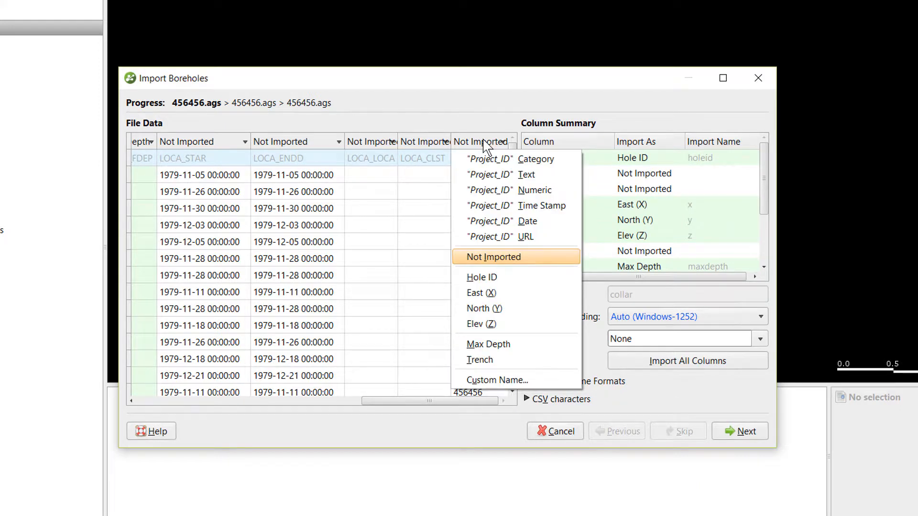
pyautogui.click(498, 162)
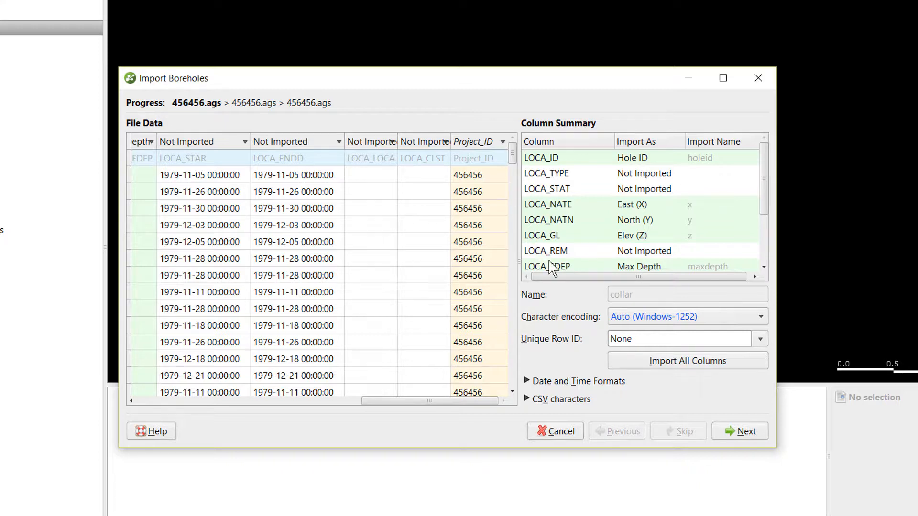
pyautogui.click(746, 431)
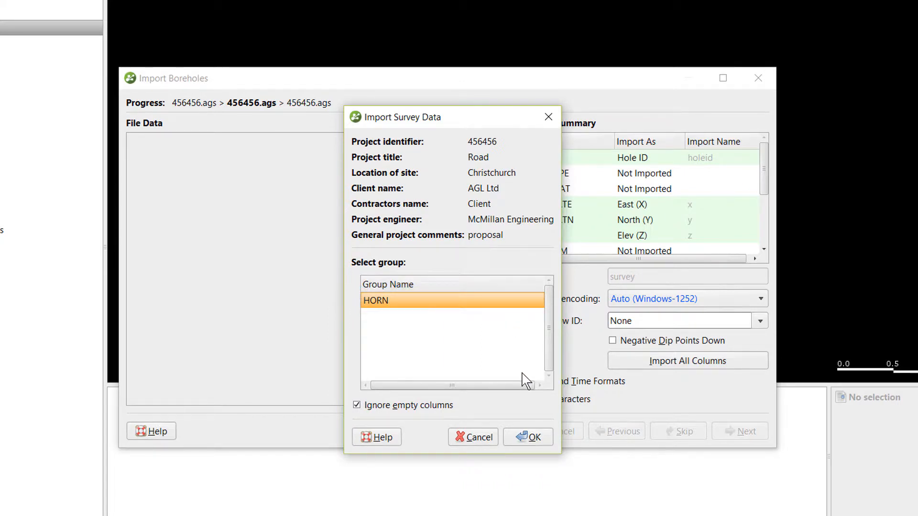
# Step: Accept the HORN group as survey data with its default columns and load the GEOL group as interval data
pyautogui.click(543, 438)
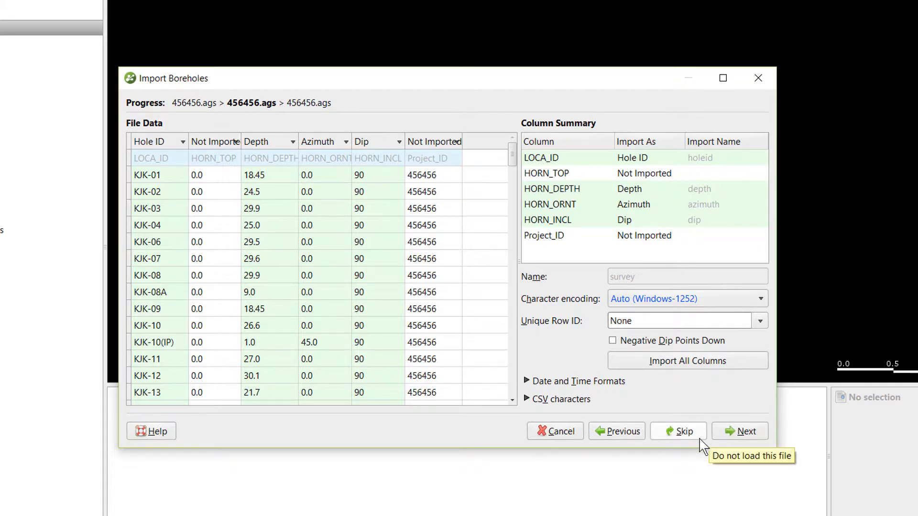
pyautogui.click(755, 436)
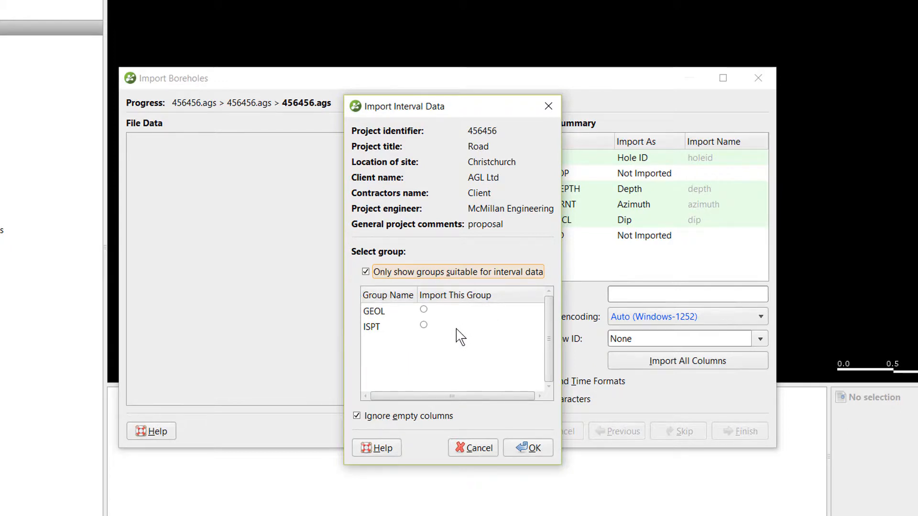
pyautogui.click(424, 309)
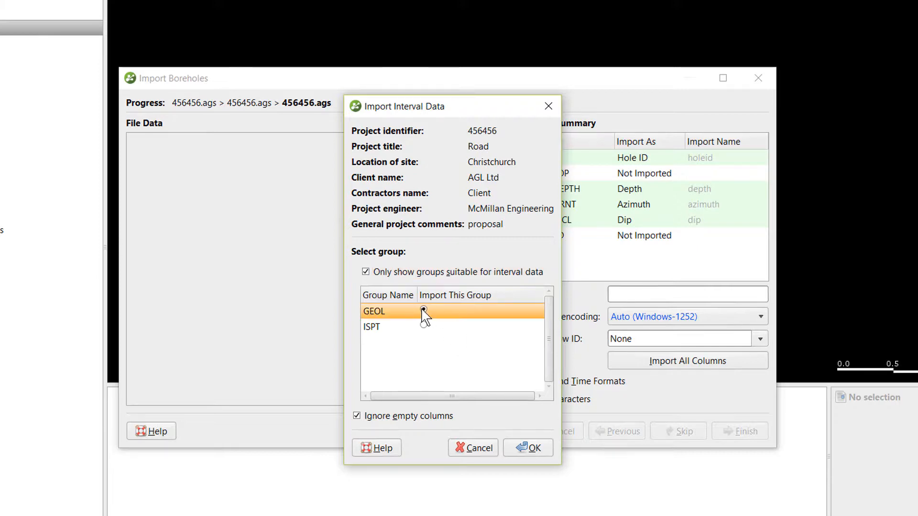
pyautogui.click(546, 447)
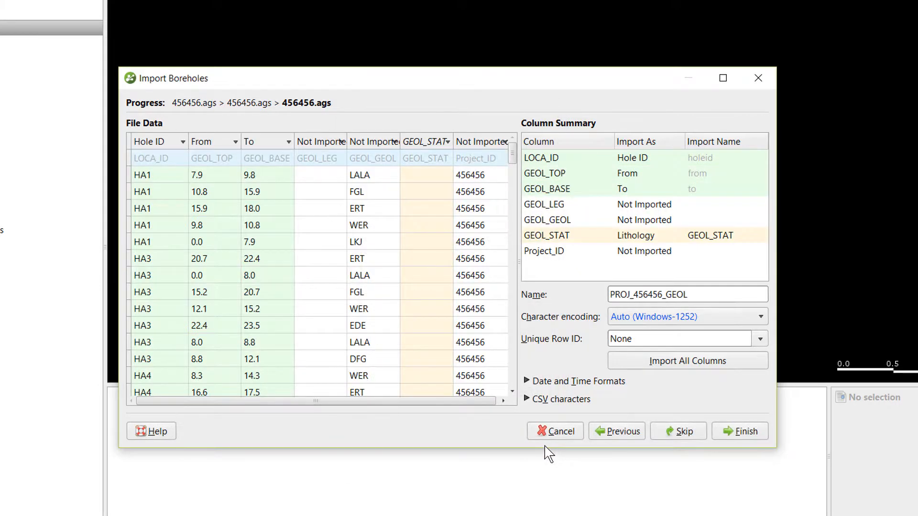
# Step: Import GEOL_GEOL as Lithology and GEOL_LEG as Category, set GEOL_STAT to Not Imported, and finish the borehole import
pyautogui.moveTo(308, 402); pyautogui.dragTo(313, 404)
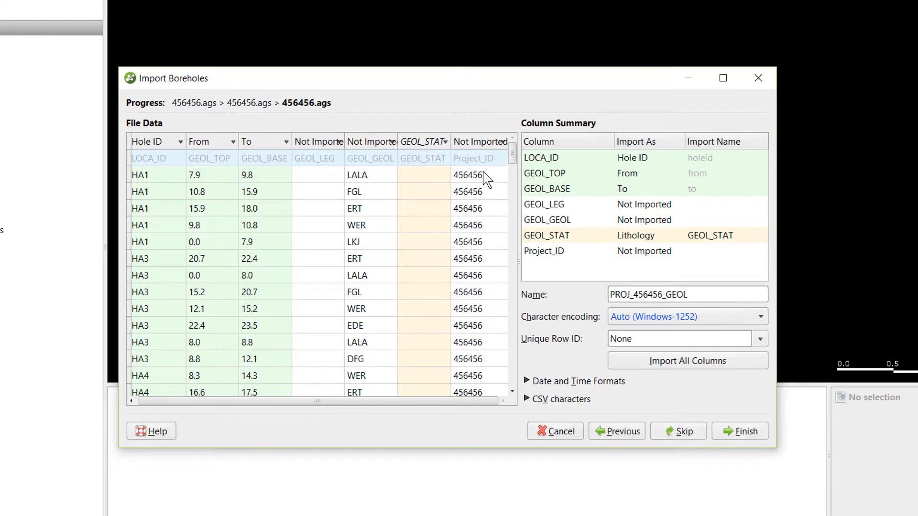
pyautogui.moveTo(513, 158)
pyautogui.mouseDown()
pyautogui.moveTo(532, 225)
pyautogui.moveTo(511, 150)
pyautogui.mouseUp()
pyautogui.click(391, 143)
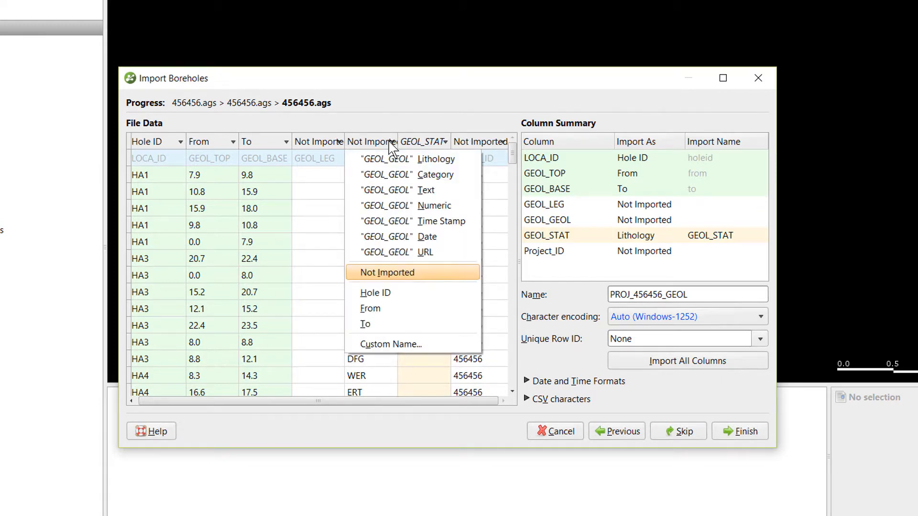
pyautogui.click(397, 160)
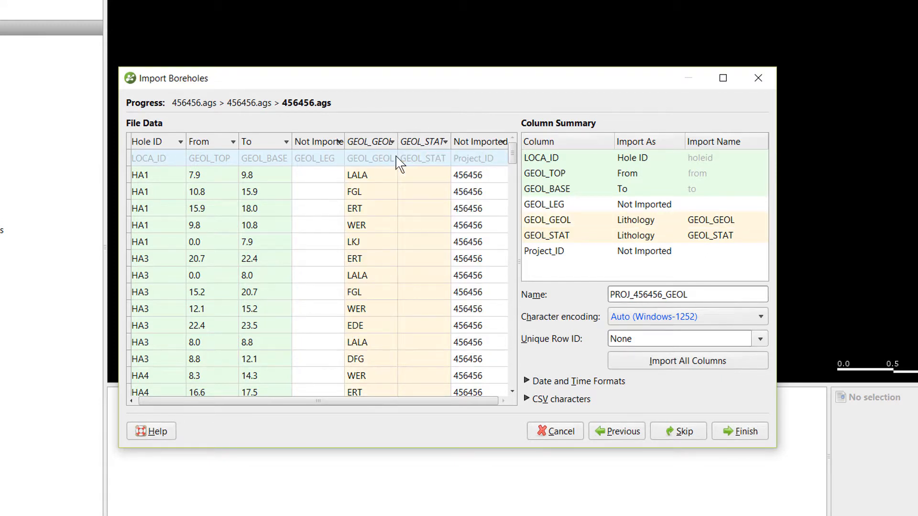
pyautogui.click(329, 144)
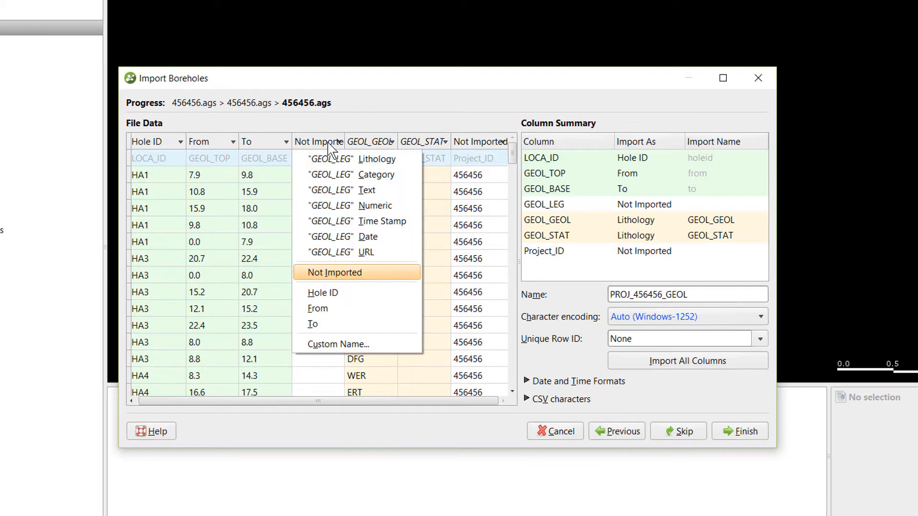
pyautogui.click(344, 174)
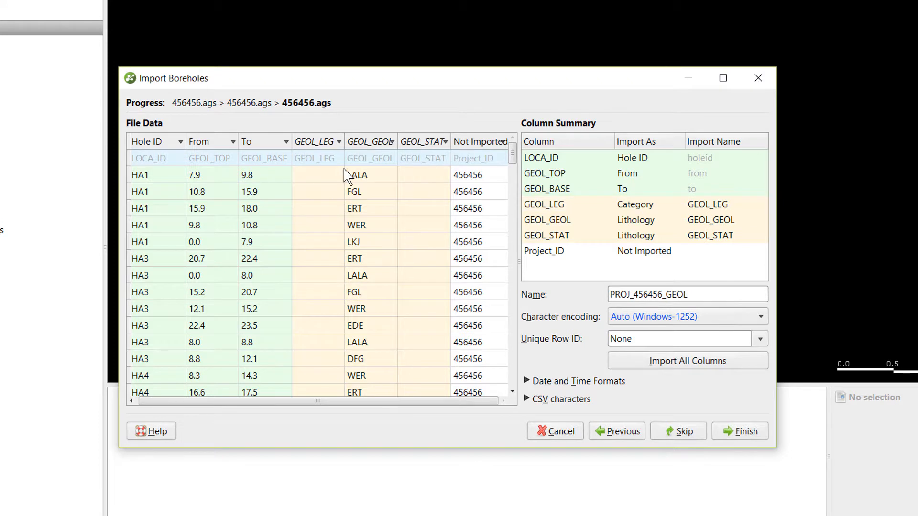
pyautogui.click(433, 144)
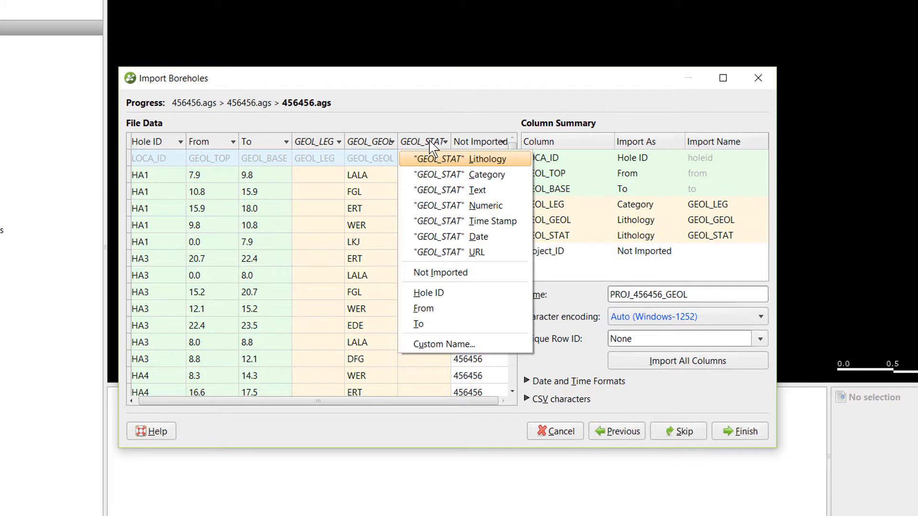
pyautogui.click(445, 273)
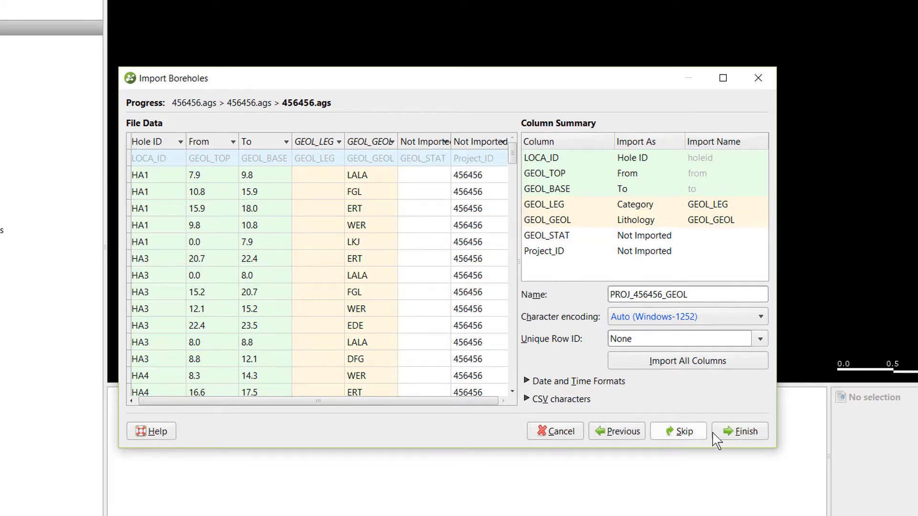
pyautogui.click(755, 435)
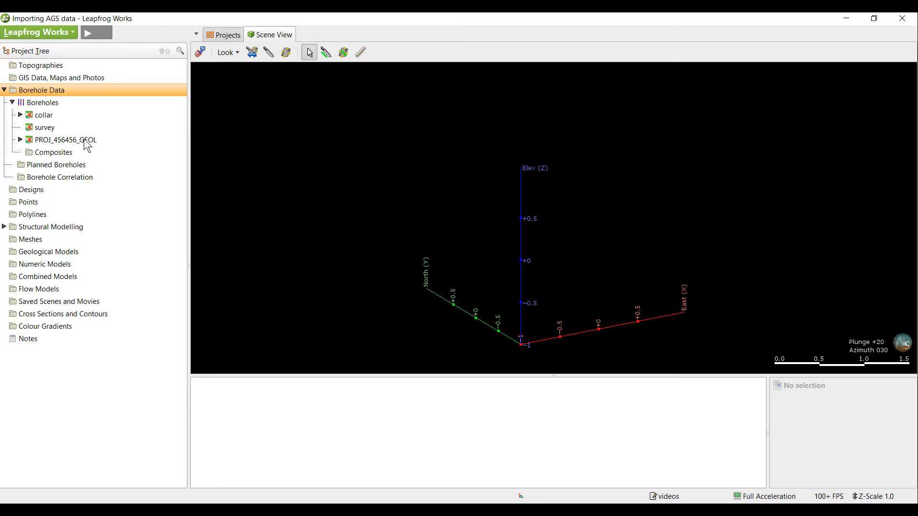
# Step: Display the PROJ_456456_GEOL table in the scene and show its lithology legend
pyautogui.moveTo(86, 141); pyautogui.dragTo(290, 200)
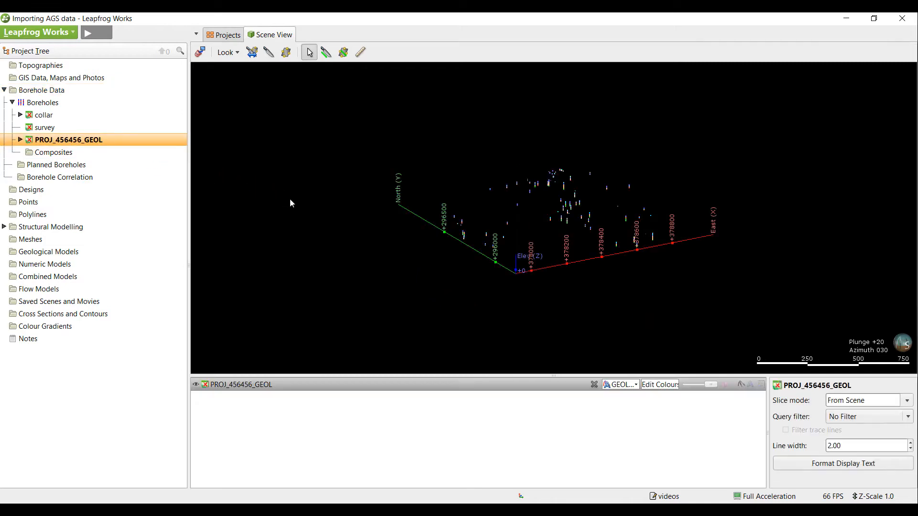
pyautogui.scroll(2, 464, 270)
pyautogui.scroll(2, 472, 279)
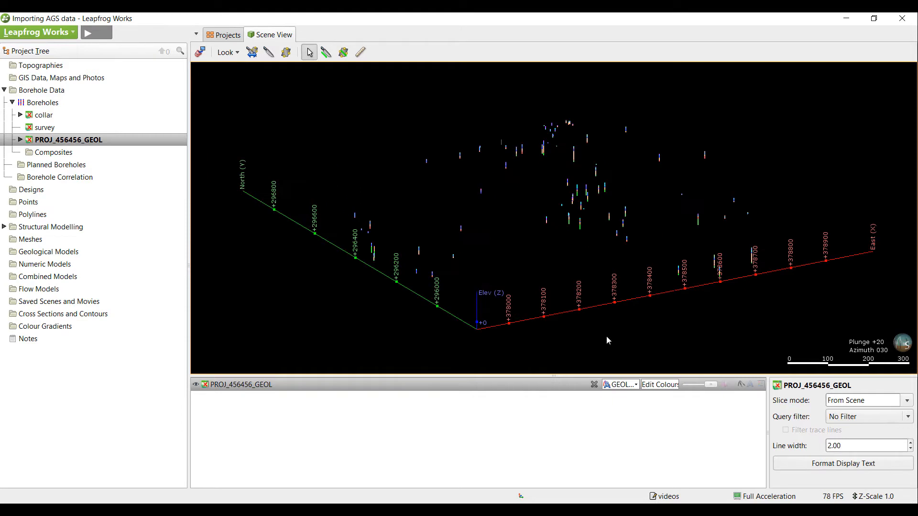
pyautogui.click(762, 385)
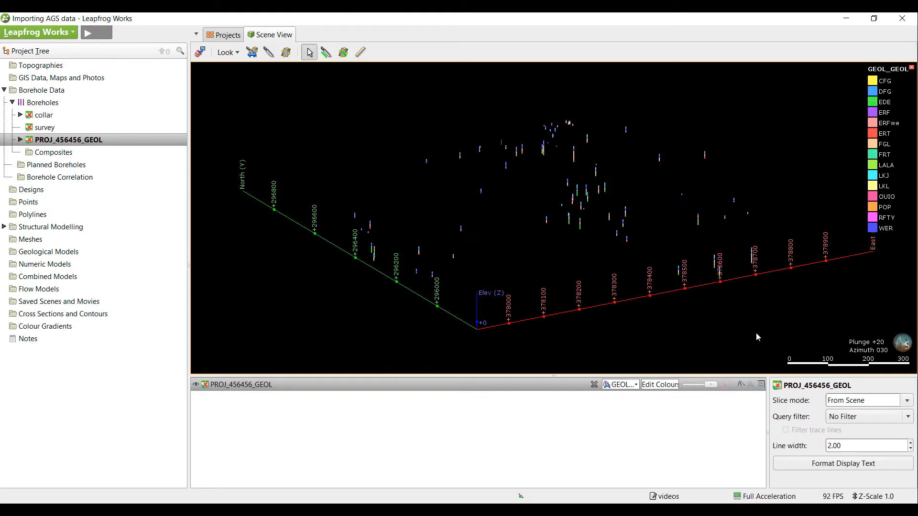
pyautogui.moveTo(758, 314); pyautogui.dragTo(782, 318)
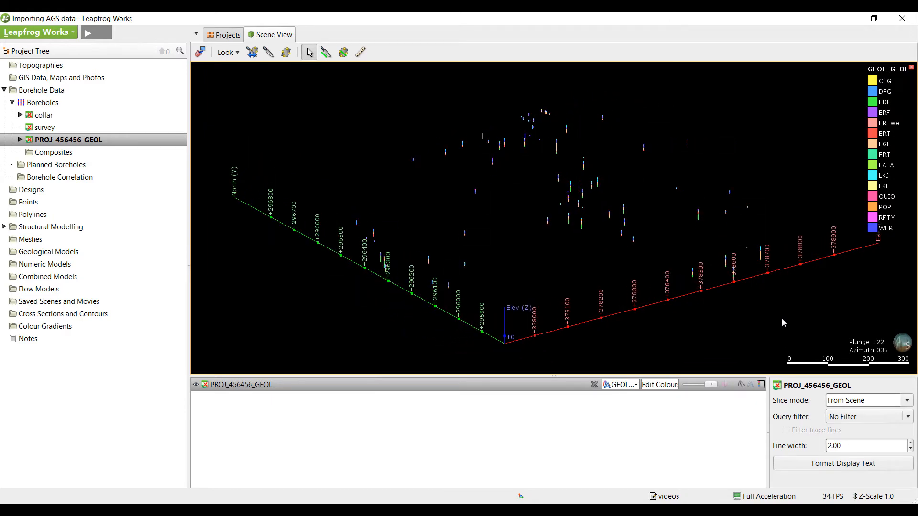
# Step: Start an interval values import from 456456.ags for the existing boreholes and load the ISPT group
pyautogui.click(43, 103)
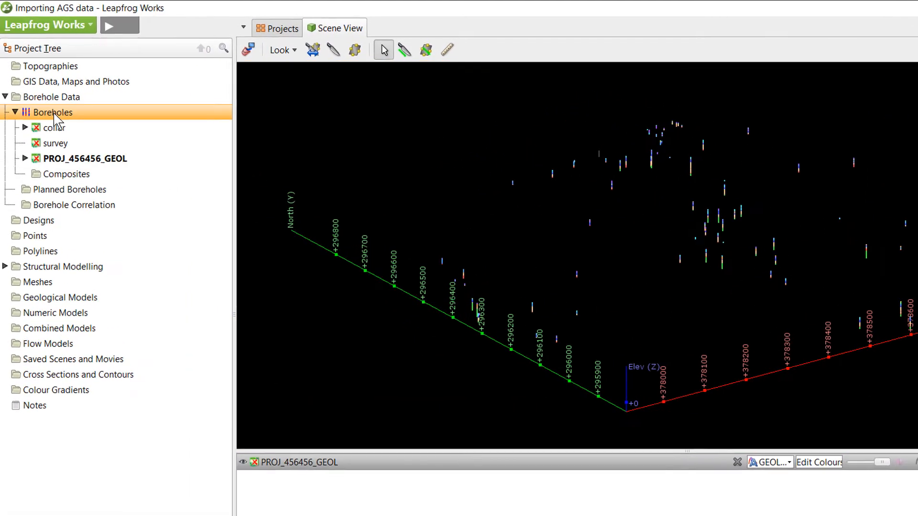
pyautogui.rightClick(54, 114)
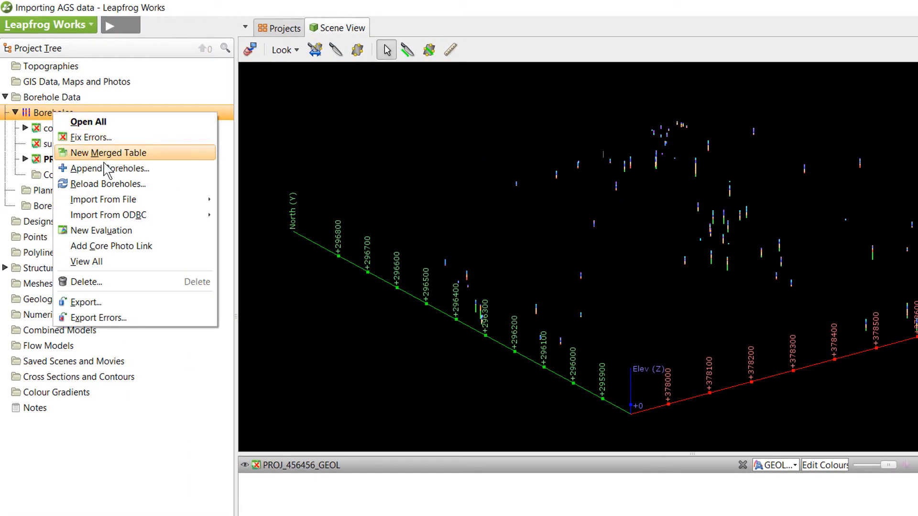
pyautogui.moveTo(135, 201)
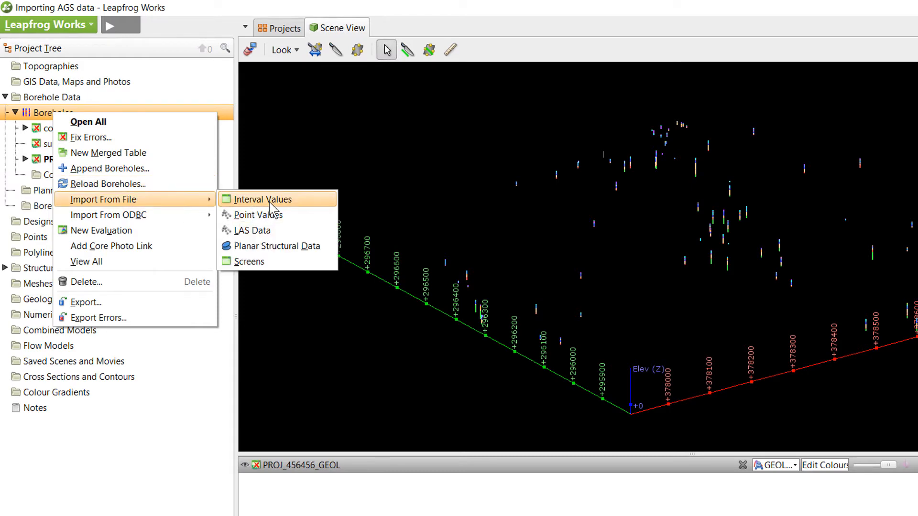
pyautogui.click(311, 201)
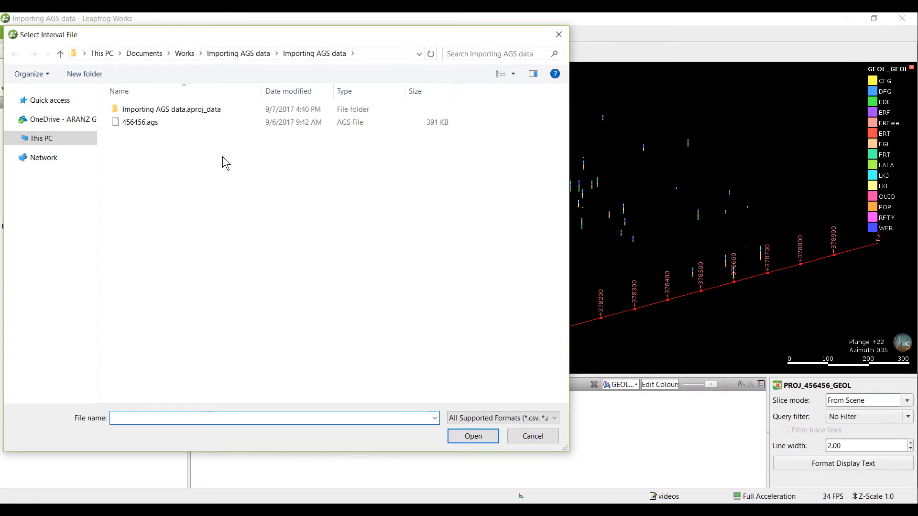
pyautogui.click(163, 123)
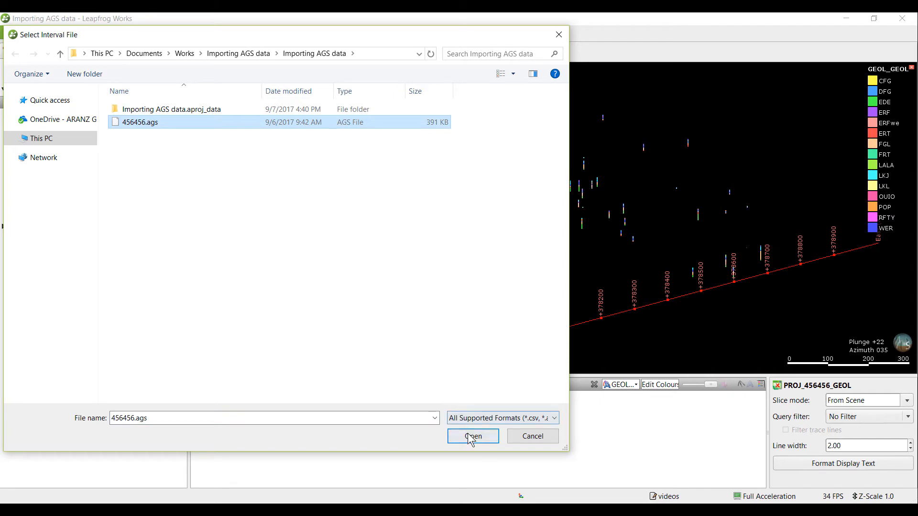
pyautogui.click(468, 434)
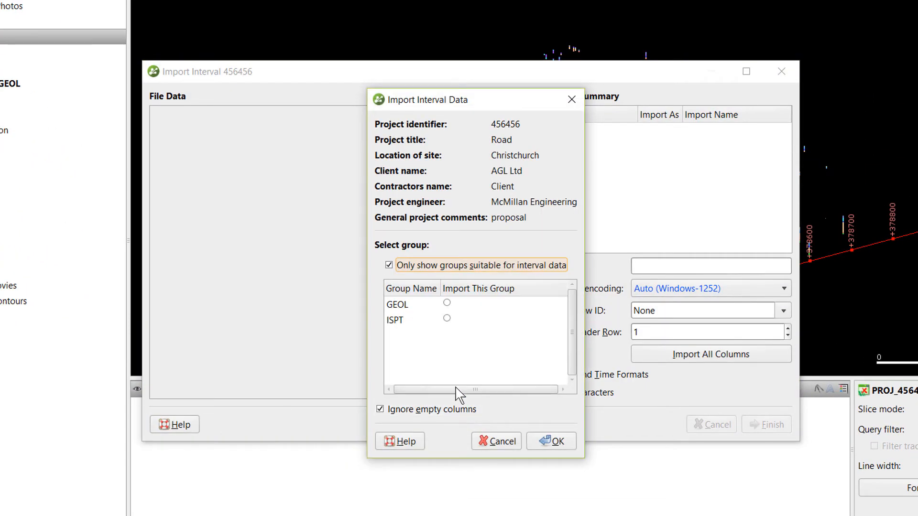
pyautogui.click(448, 319)
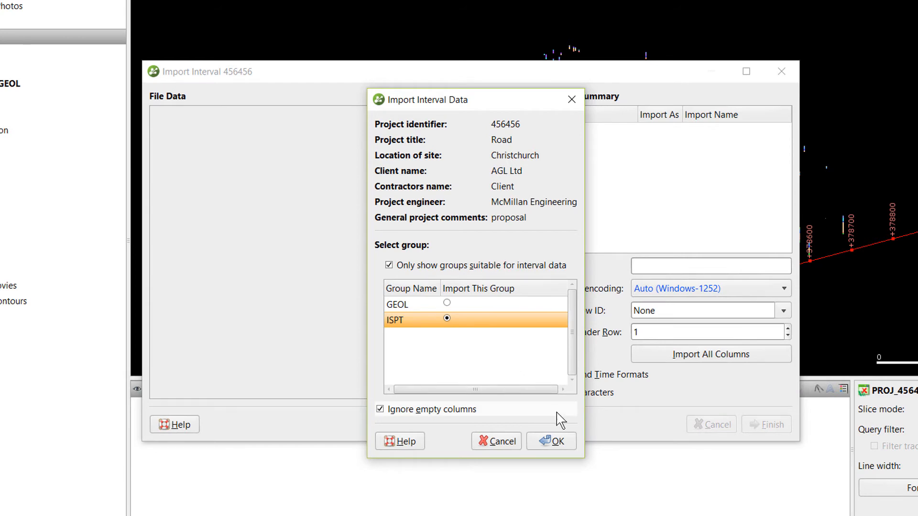
pyautogui.click(572, 445)
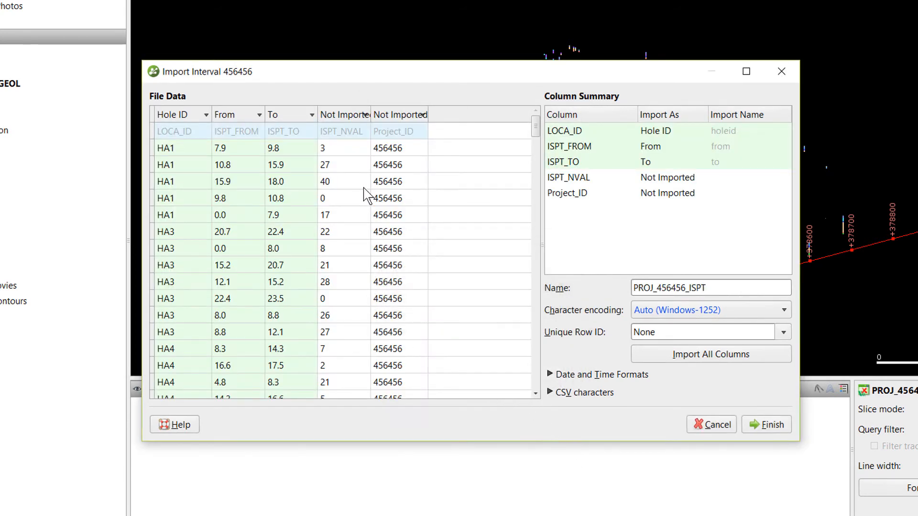
# Step: Import the ISPT_NVAL column as Numeric and finish the interval import
pyautogui.click(346, 111)
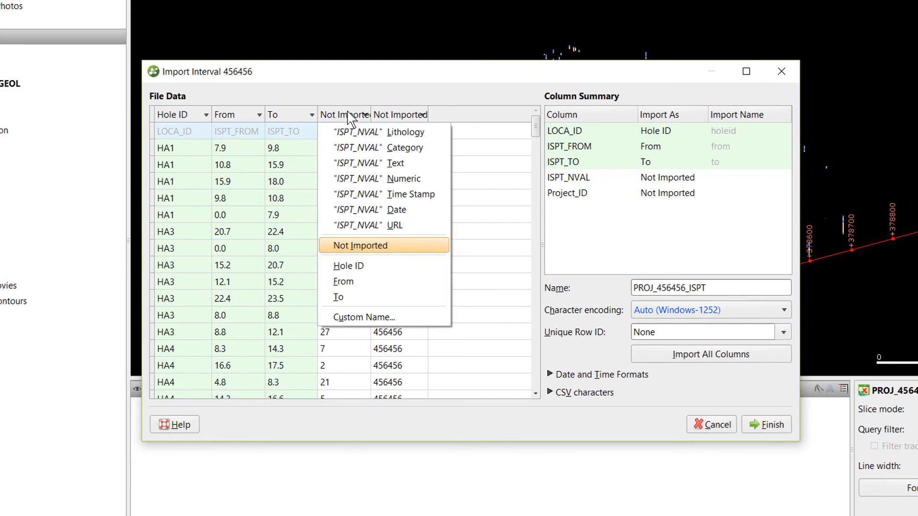
pyautogui.click(380, 179)
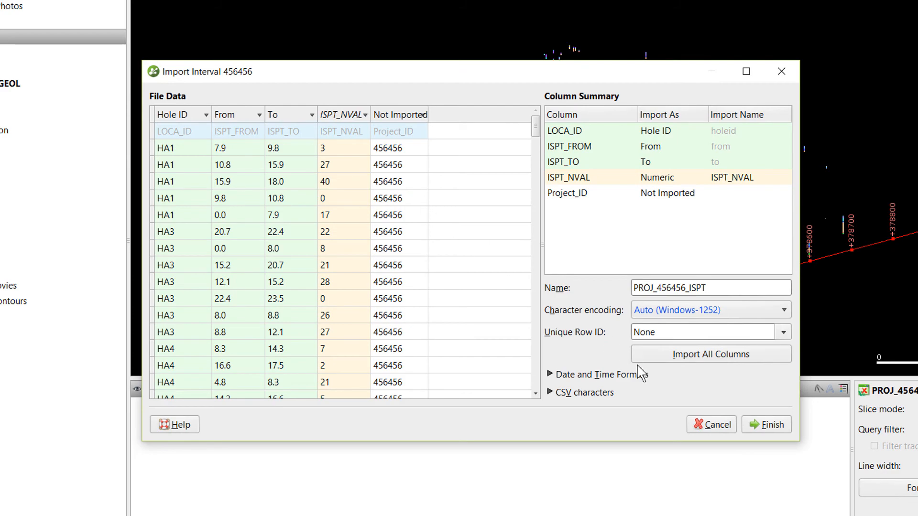
pyautogui.click(780, 427)
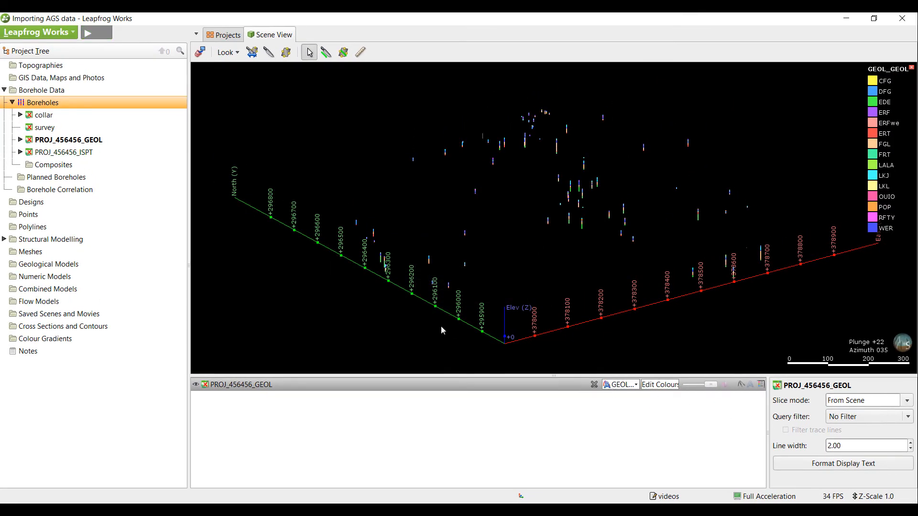
# Step: Clear the scene and display the PROJ_456456_ISPT table to inspect its intervals up close
pyautogui.click(200, 52)
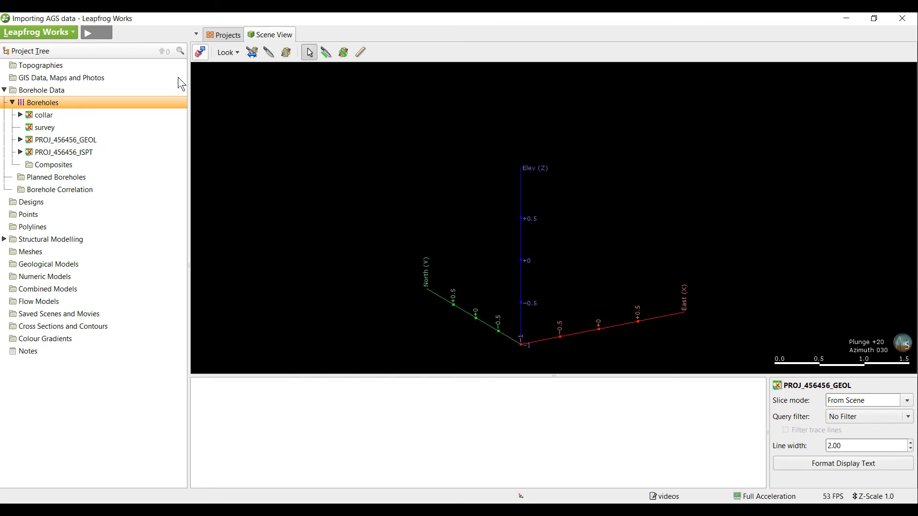
pyautogui.moveTo(67, 158); pyautogui.dragTo(518, 303)
pyautogui.scroll(10, 684, 317)
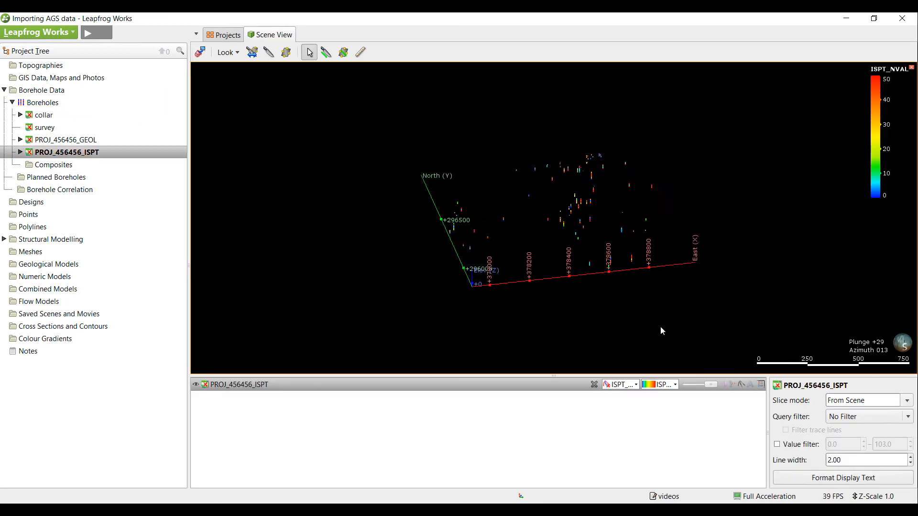
pyautogui.moveTo(702, 297); pyautogui.dragTo(639, 266)
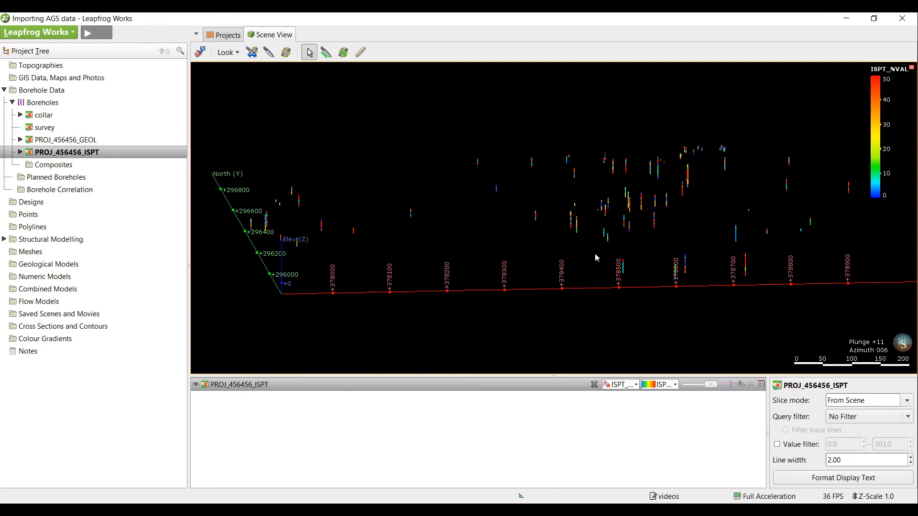